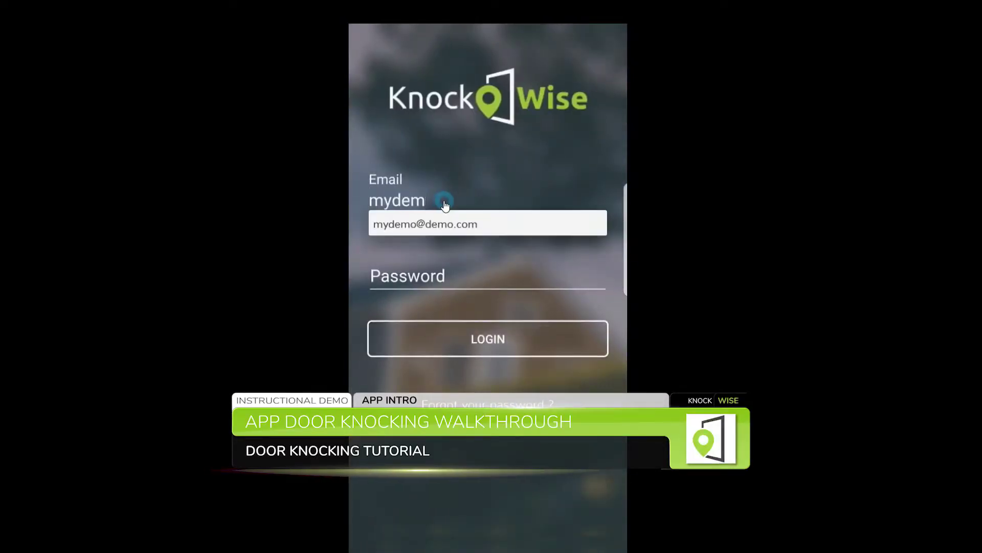
Log in to KnockWise with the demo account's e-mail address and password to reach the Dashboard
text(.com)
click(404, 276)
text(demo)
click(469, 338)
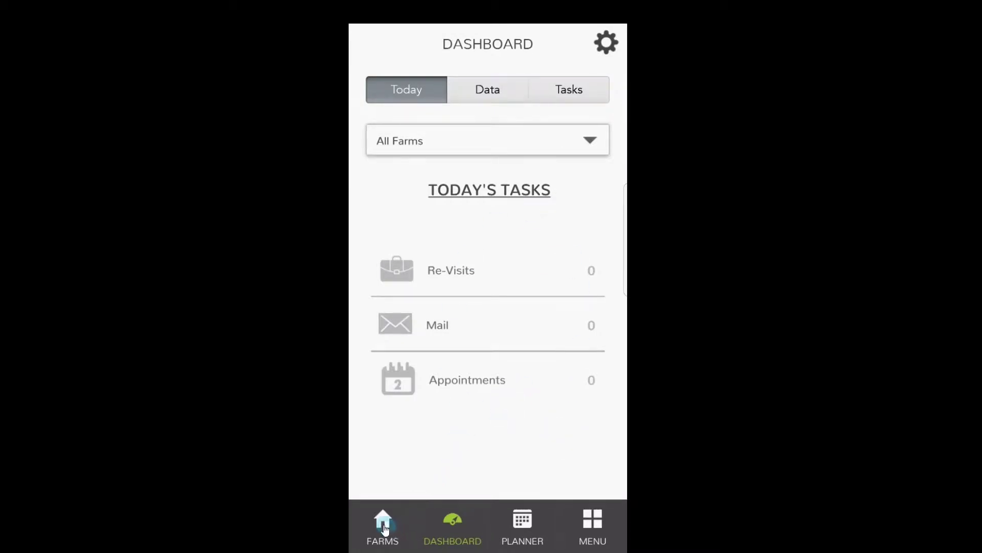
Show My Farms, listing the six farm areas with their visit, mail and appointment counts
click(384, 529)
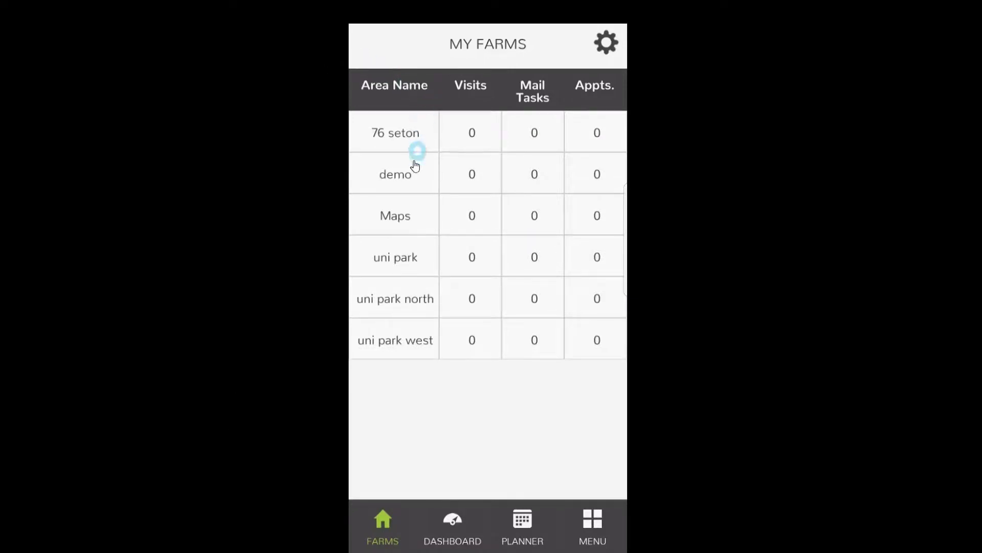
Open the demo farm, review the response-colour Legend, then view its homes as a list
click(402, 175)
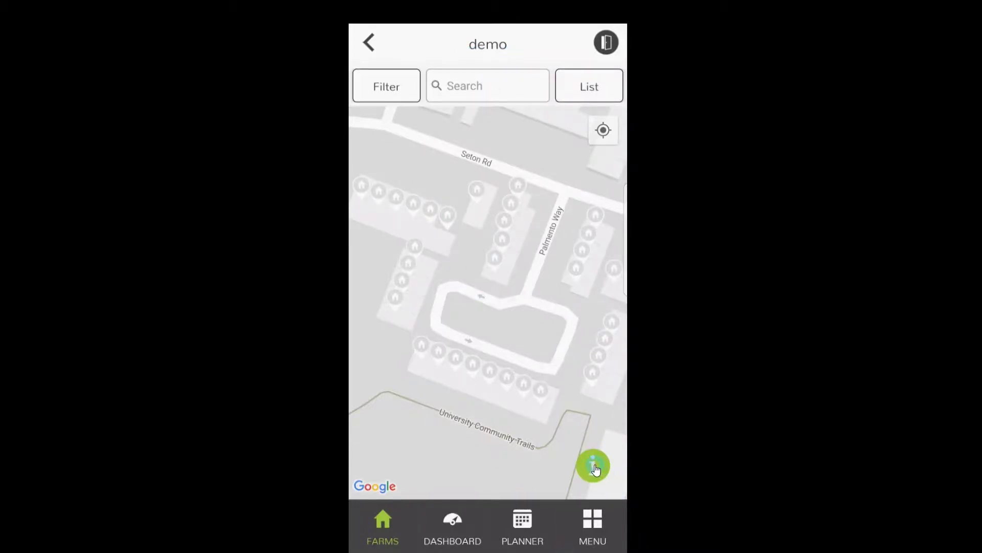
click(594, 466)
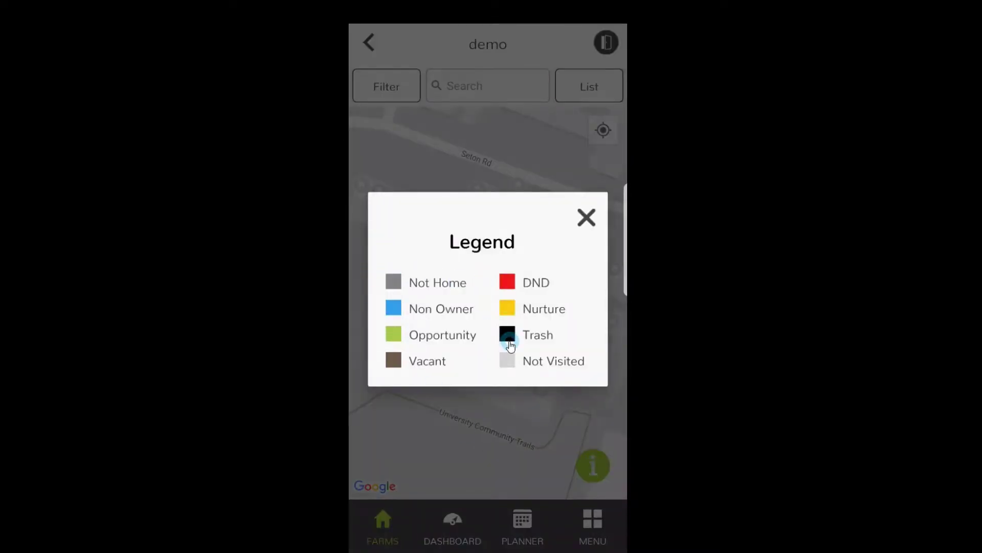
click(587, 217)
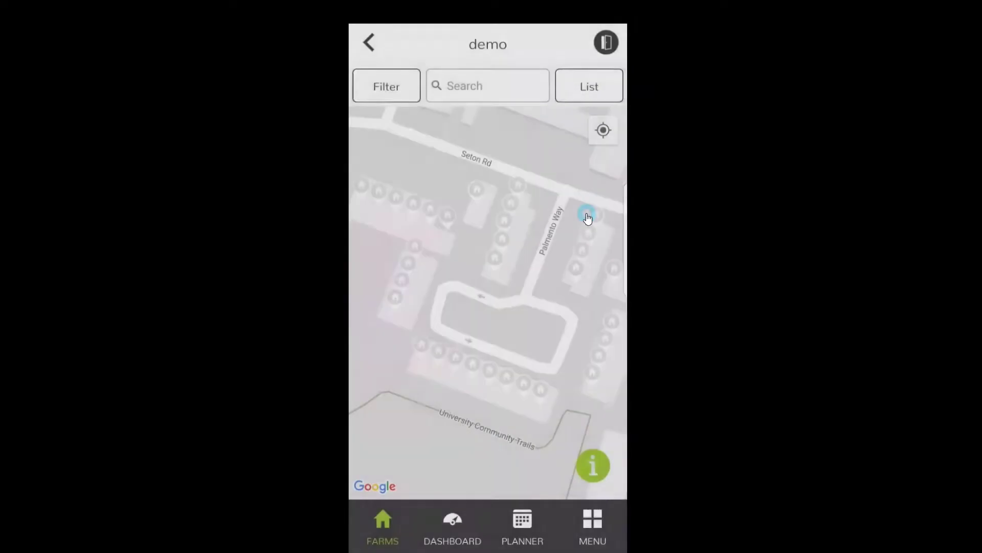
click(599, 85)
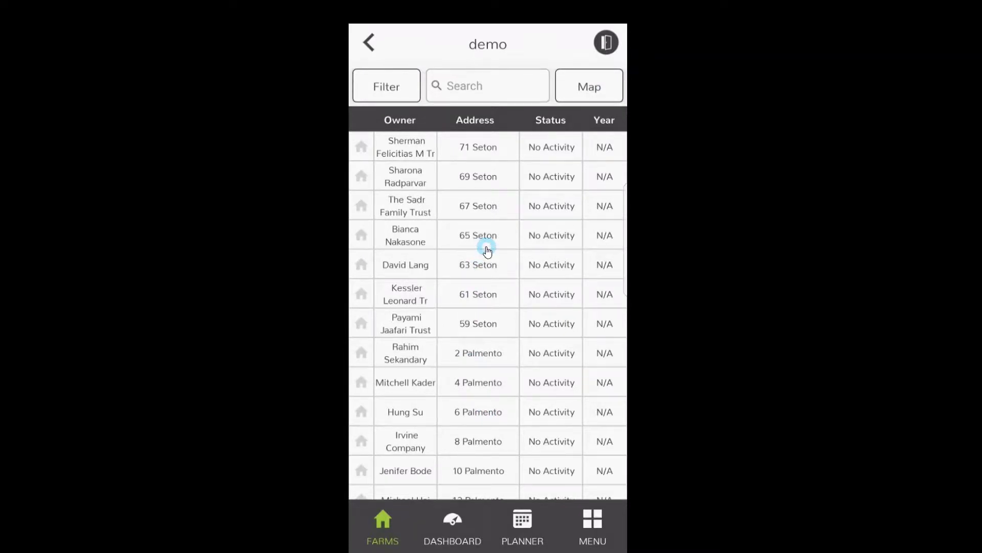
Start a timed Live D2D knocking session on the demo farm
click(607, 43)
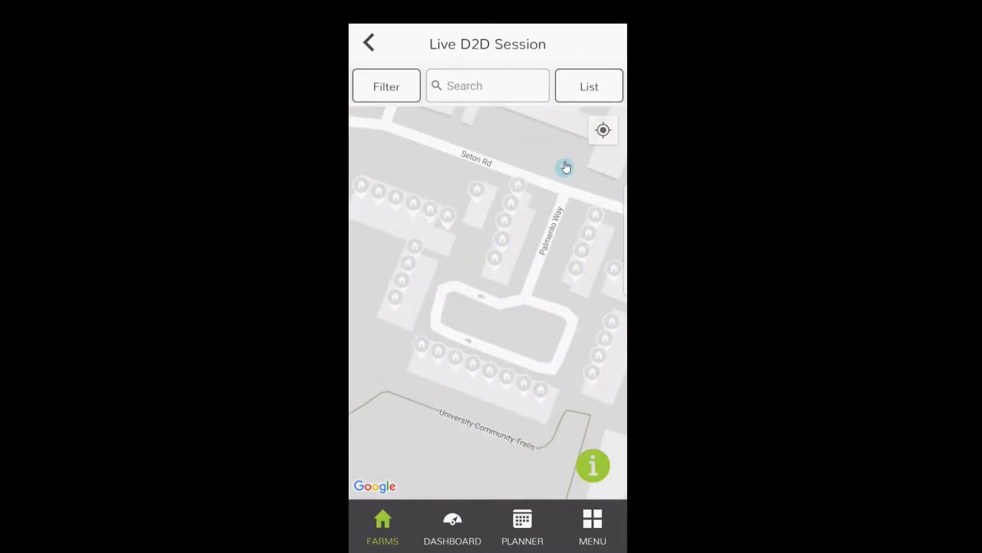
Filter the session's homes by 'seto', reverse the address sort, and open 57 Seton
click(599, 83)
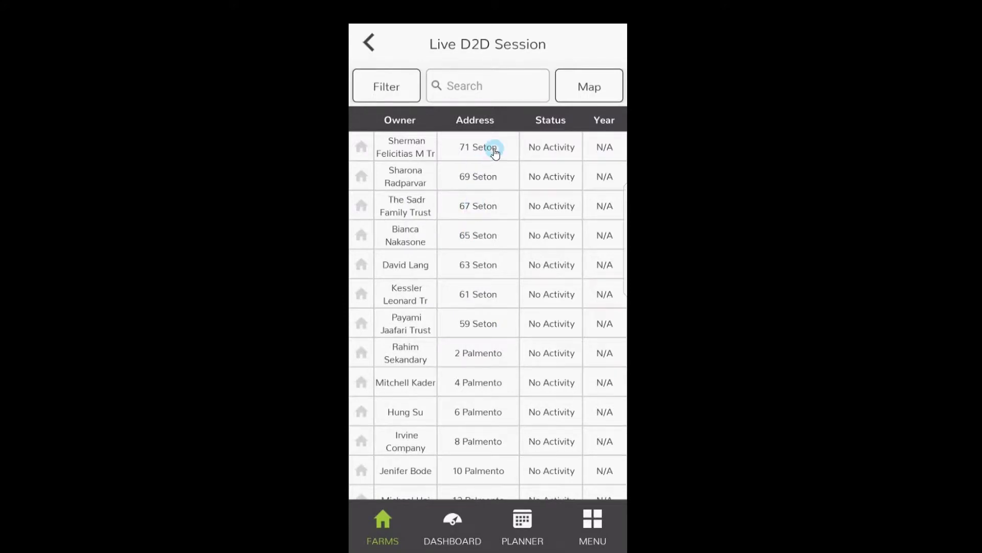
click(476, 84)
text(seton)
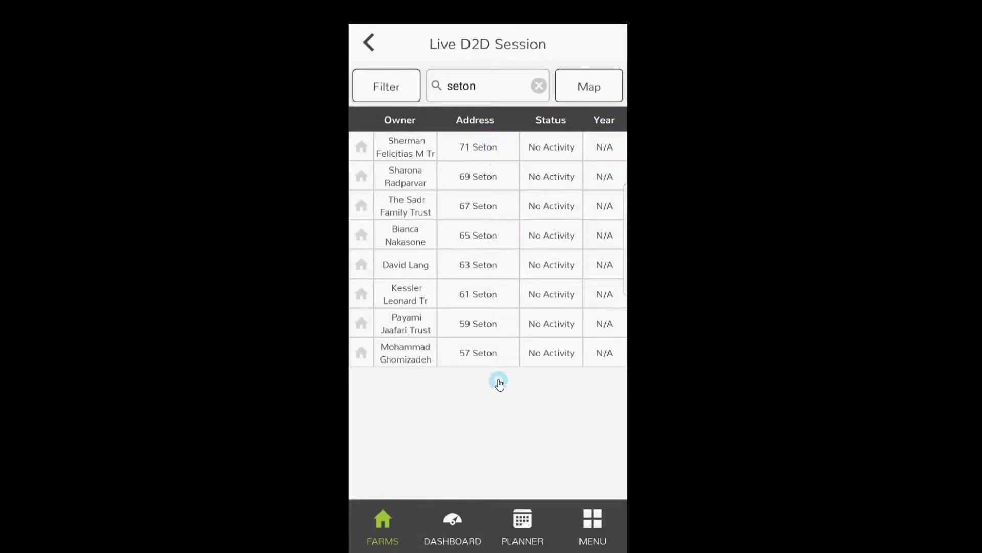
click(472, 119)
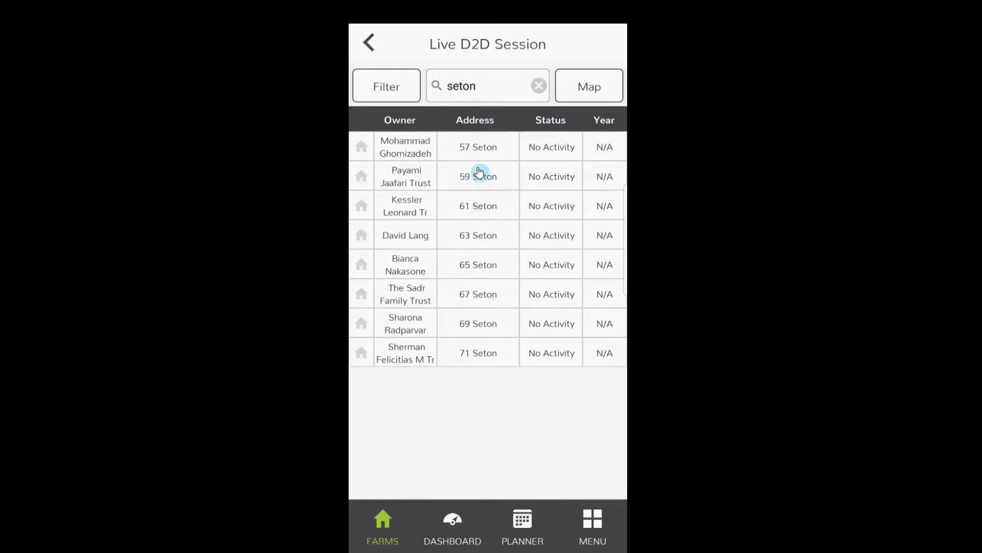
click(487, 148)
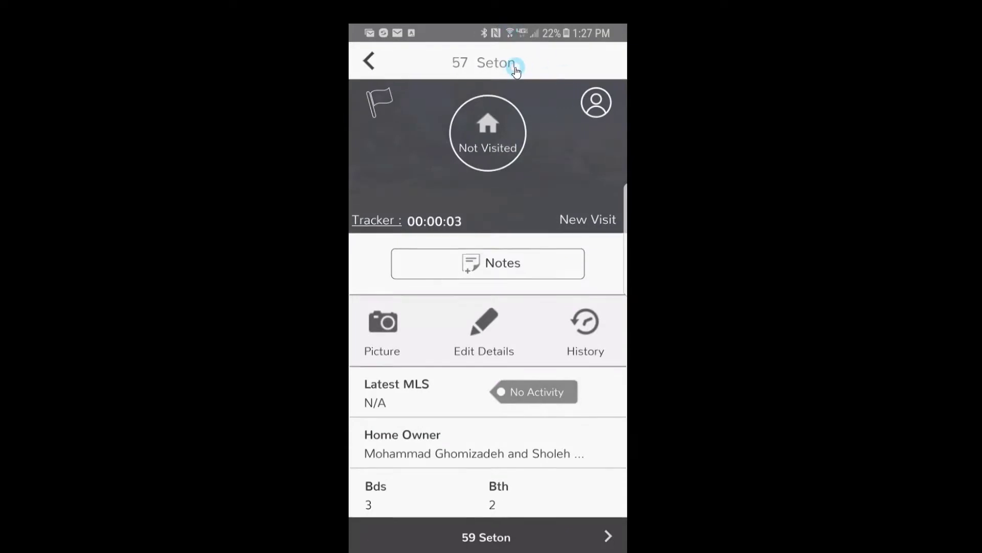
click(510, 532)
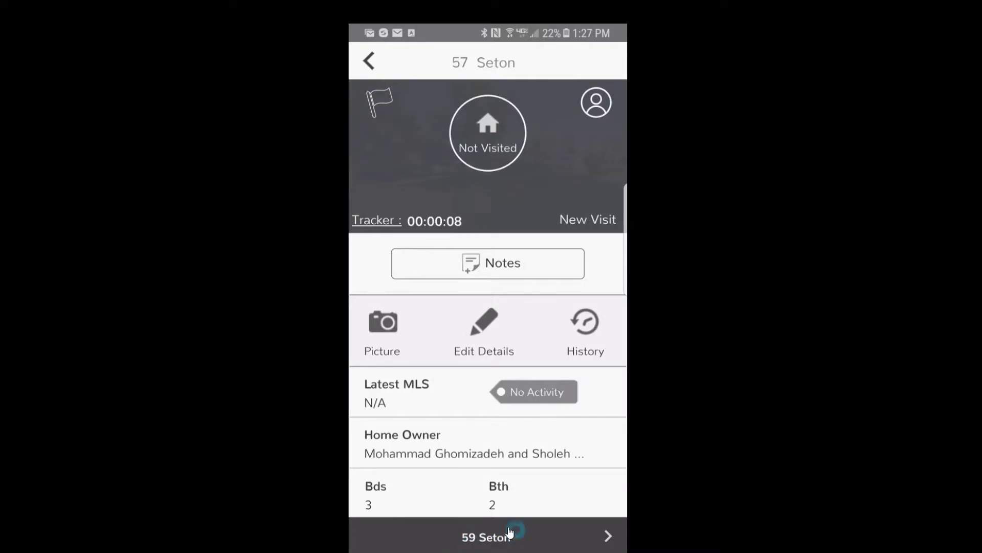
click(606, 536)
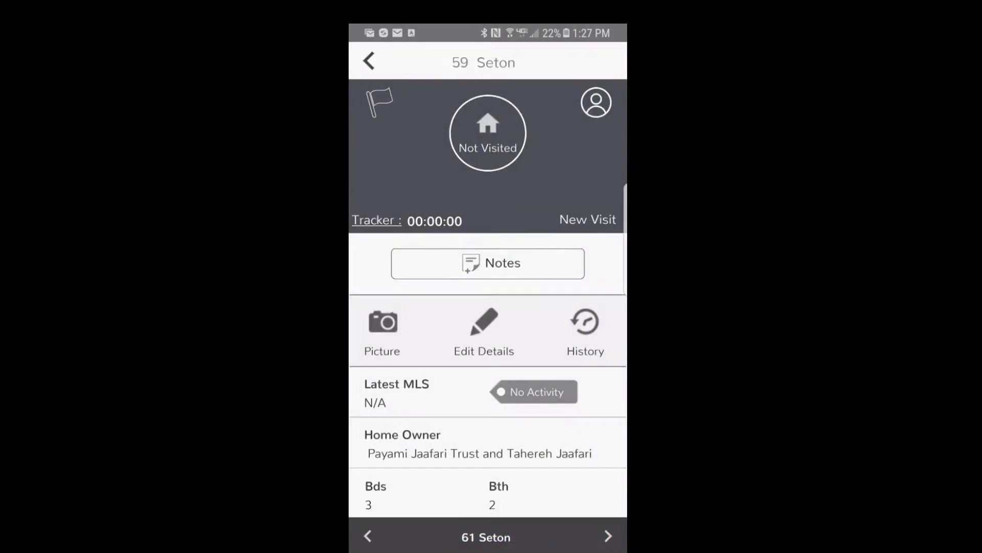
click(368, 535)
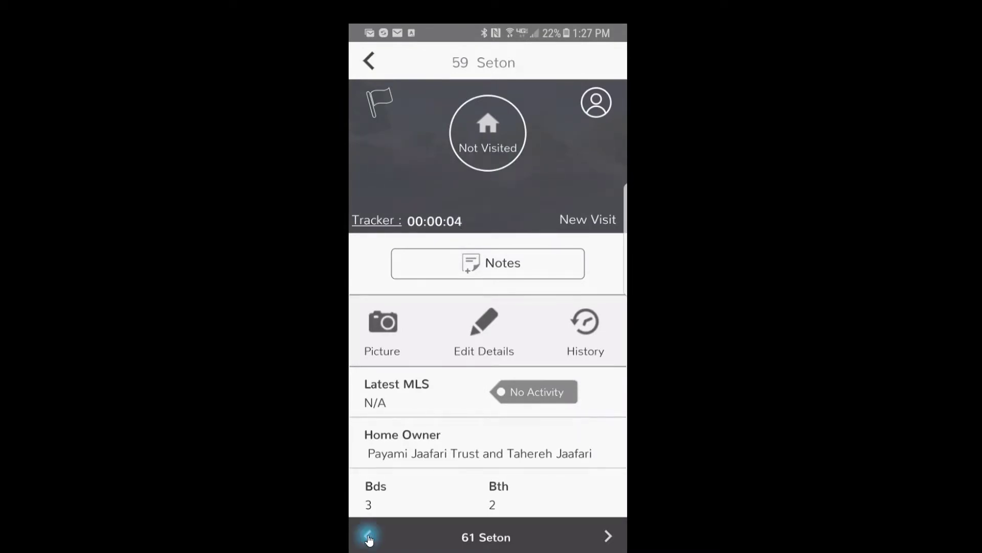
click(582, 231)
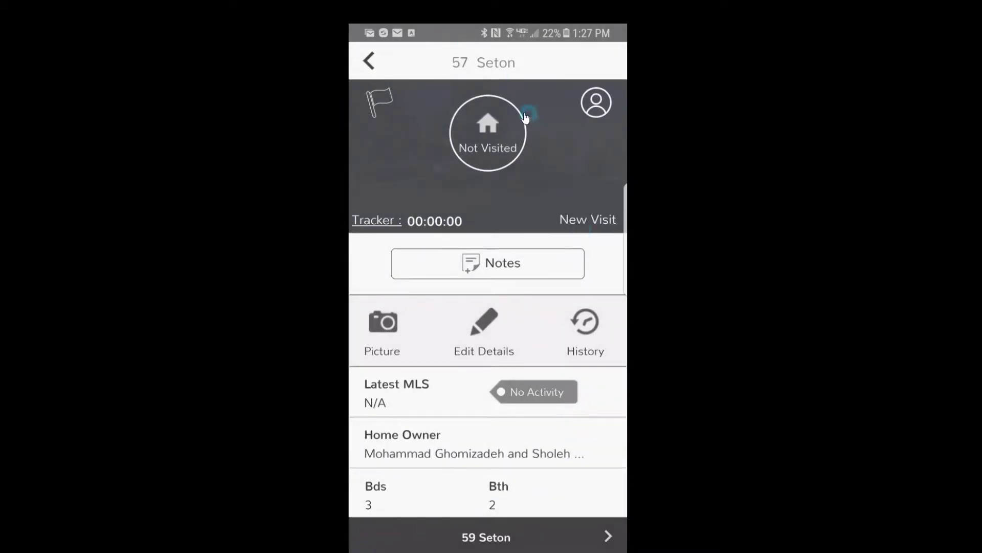
click(463, 68)
click(426, 239)
click(486, 141)
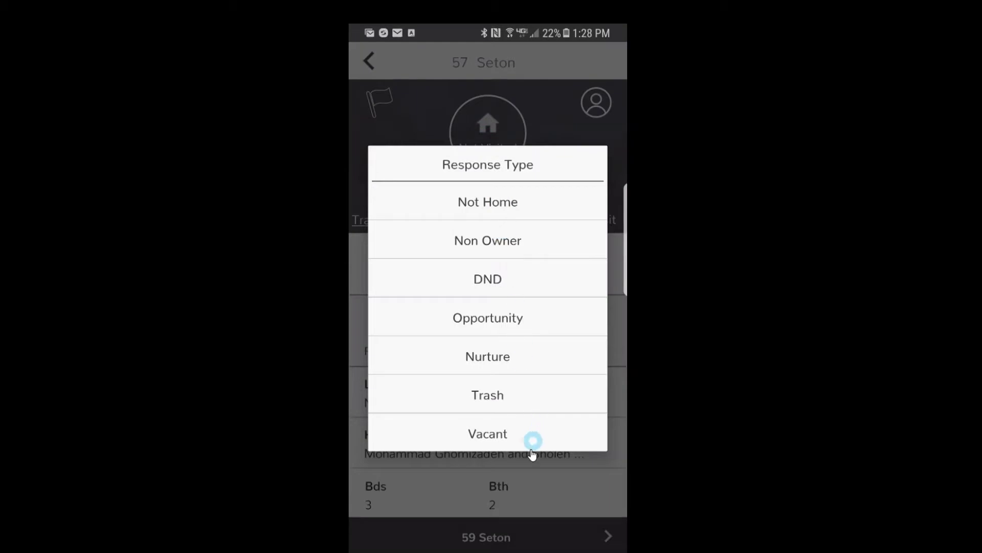
click(503, 204)
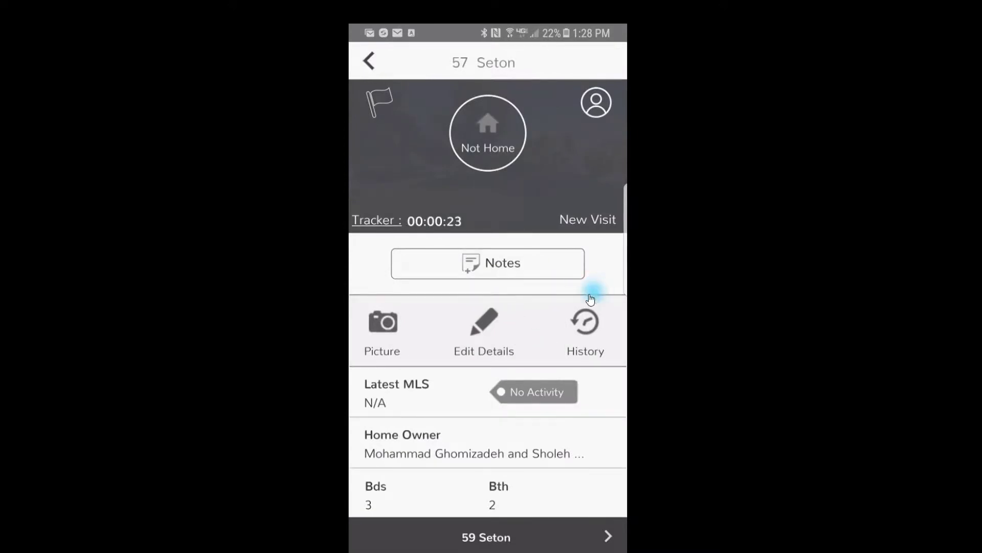
scroll(589, 297, down, 1)
scroll(614, 384, up, 1)
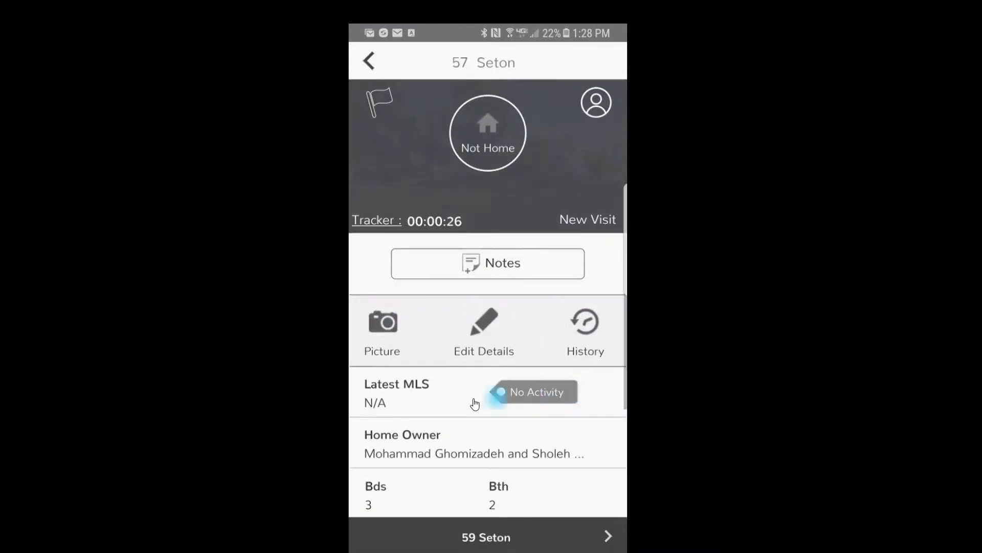
click(608, 535)
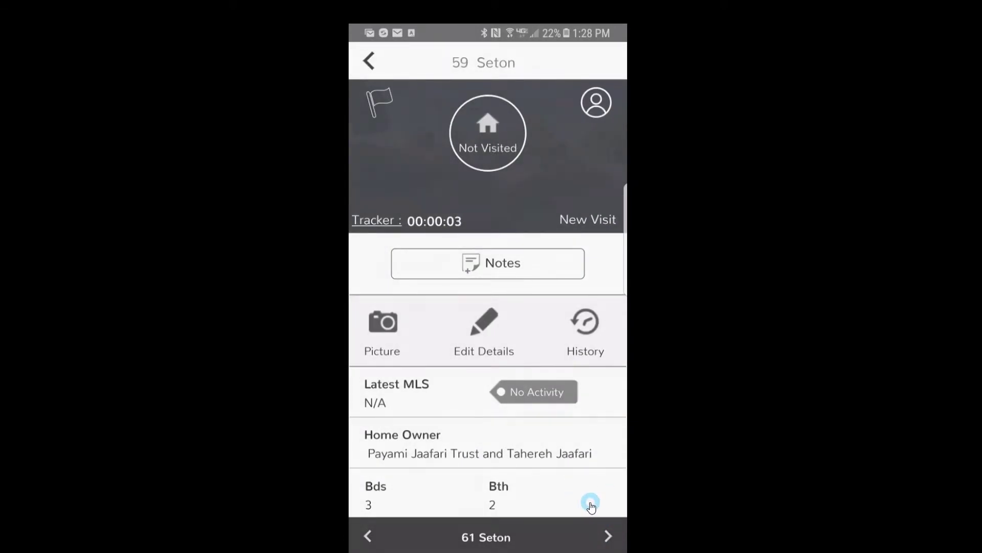
click(488, 136)
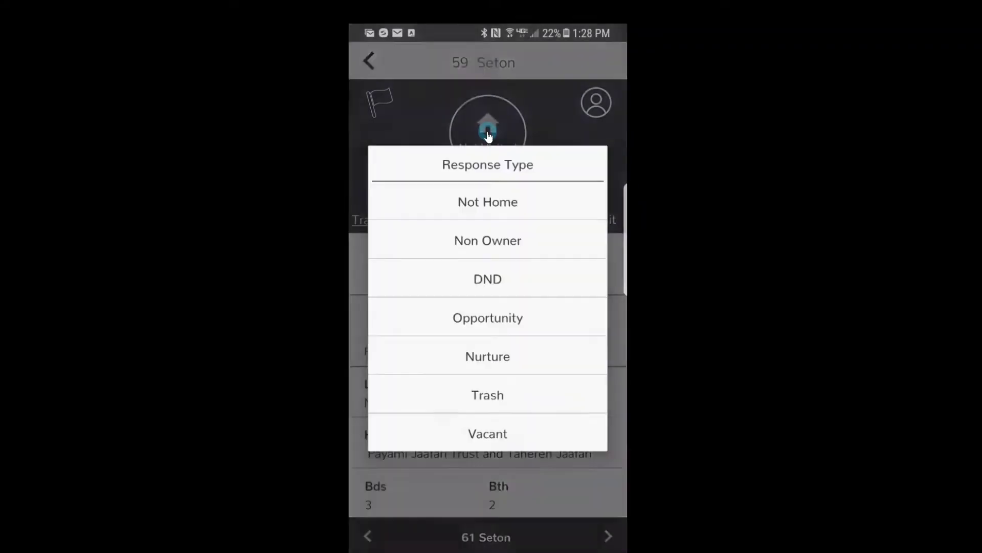
click(510, 243)
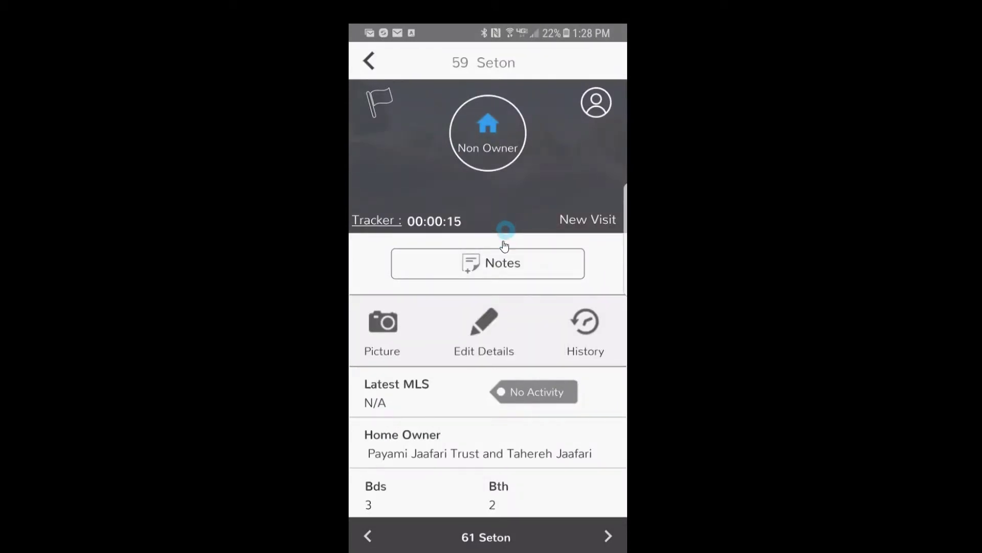
click(507, 272)
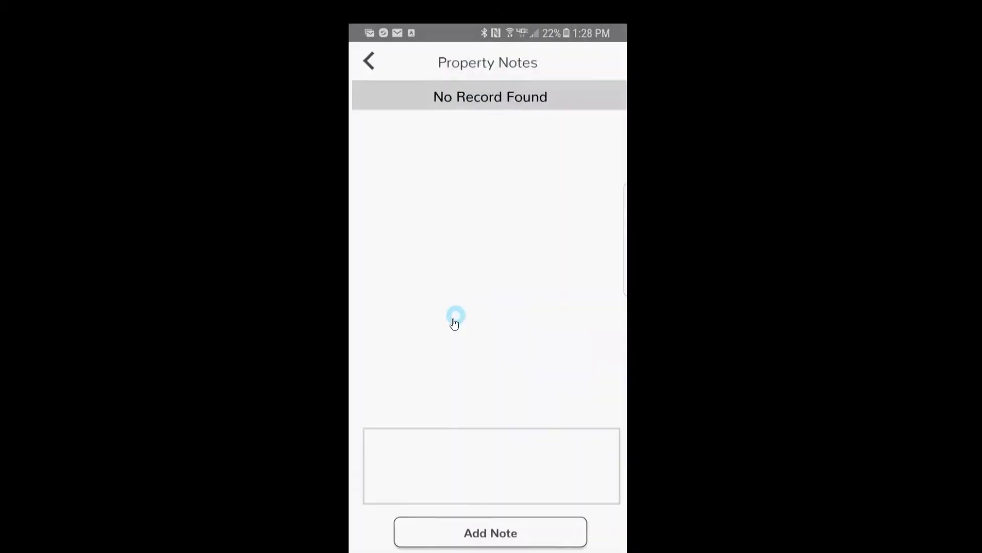
Add a note that the tenant wants to buy in 6 months, fixing the 'tenamt' typo
click(470, 436)
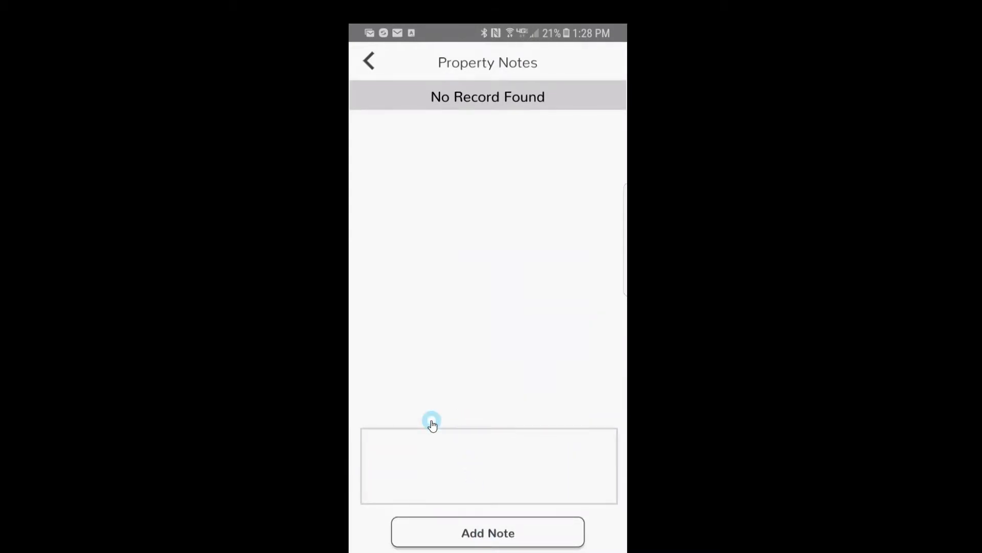
text(tenamt is jim wants to buy in 6 motns)
click(406, 441)
key(BackSpace)
text(n)
click(465, 534)
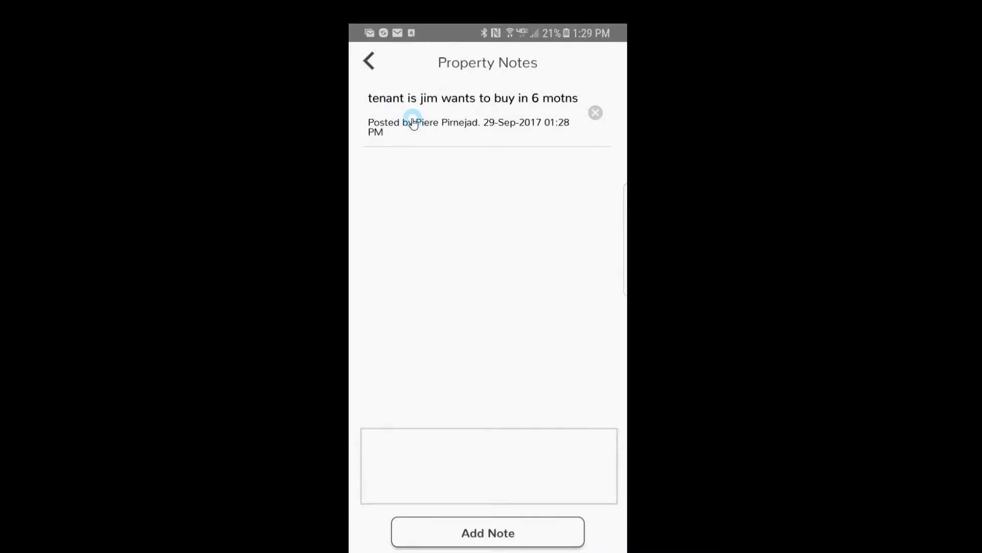
click(368, 61)
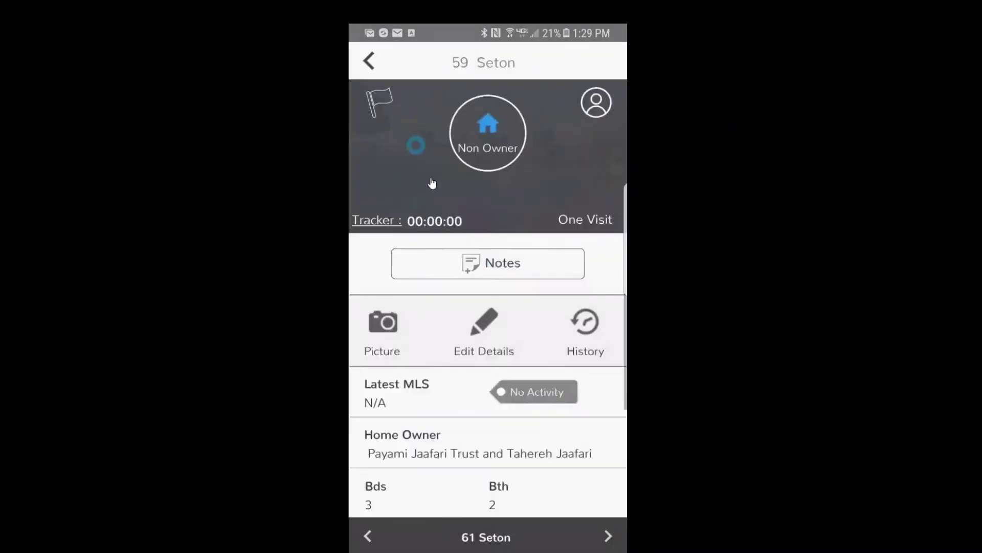
Flag 59 Seton for follow-up
click(381, 103)
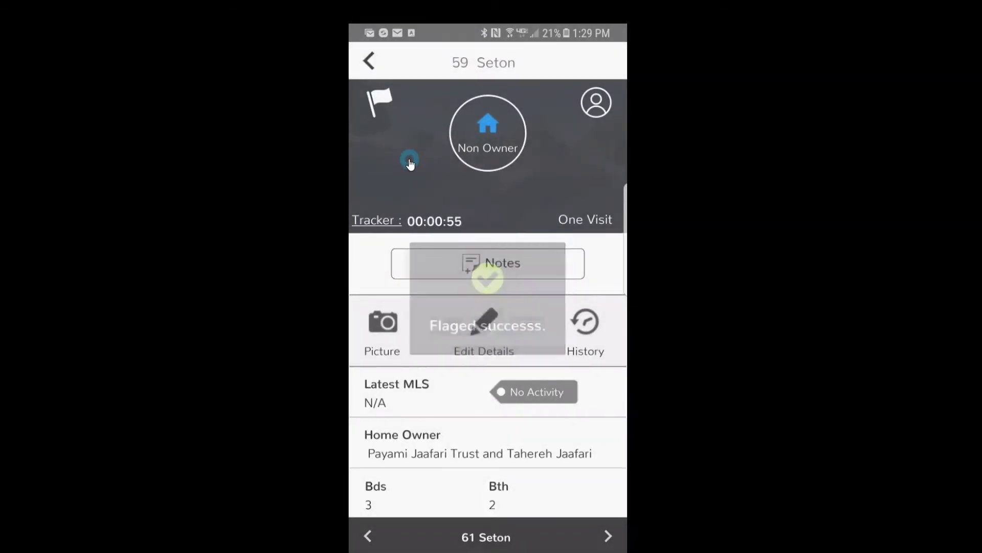
click(605, 533)
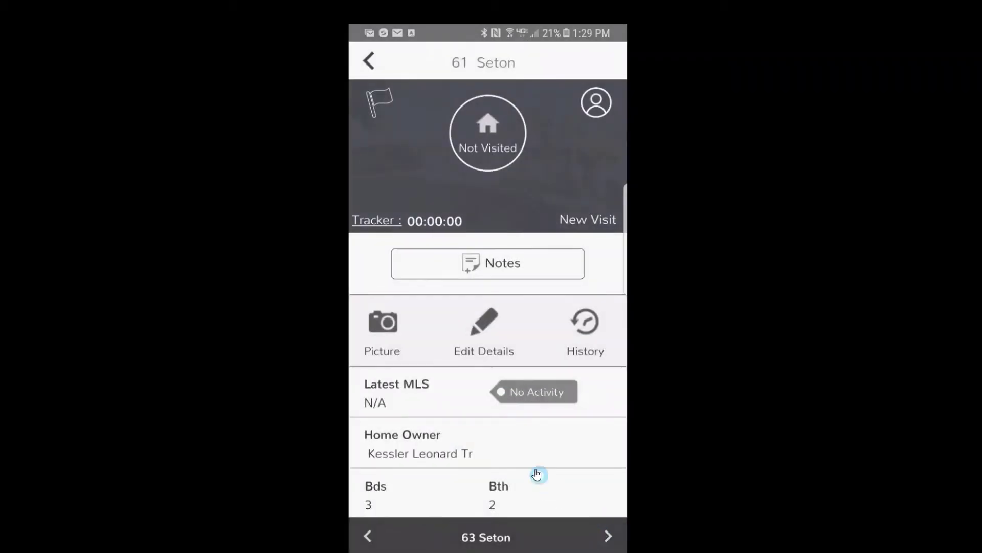
click(495, 138)
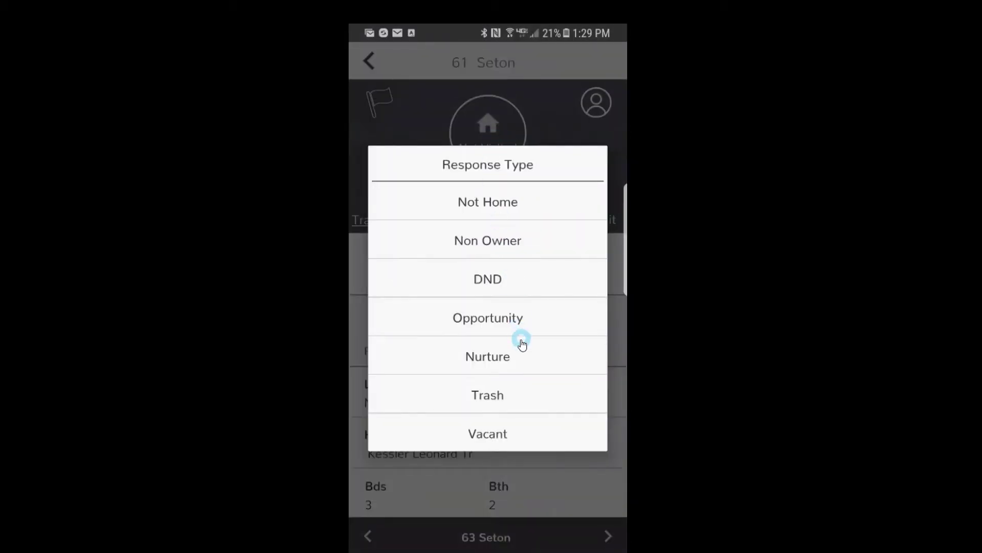
click(509, 319)
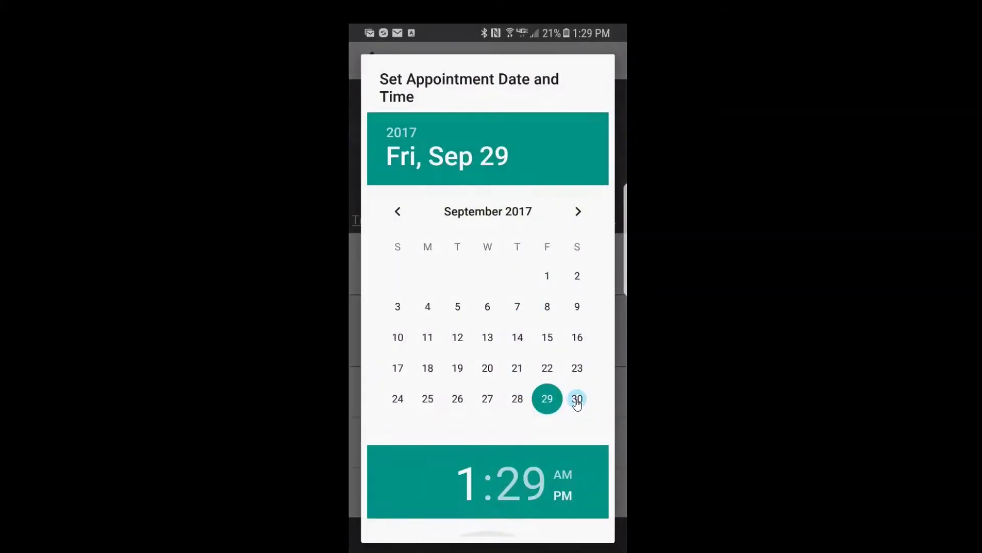
click(578, 398)
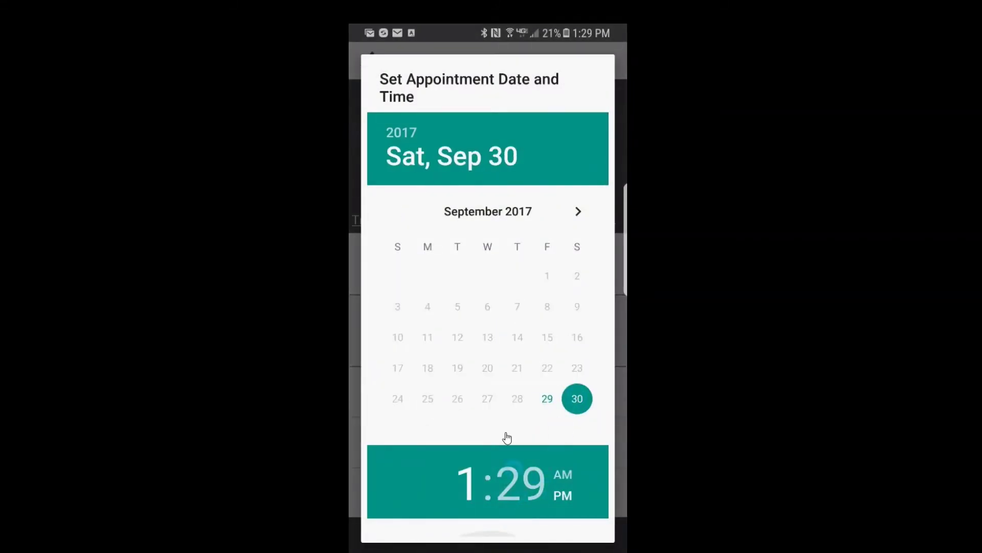
drag(520, 348, 482, 182)
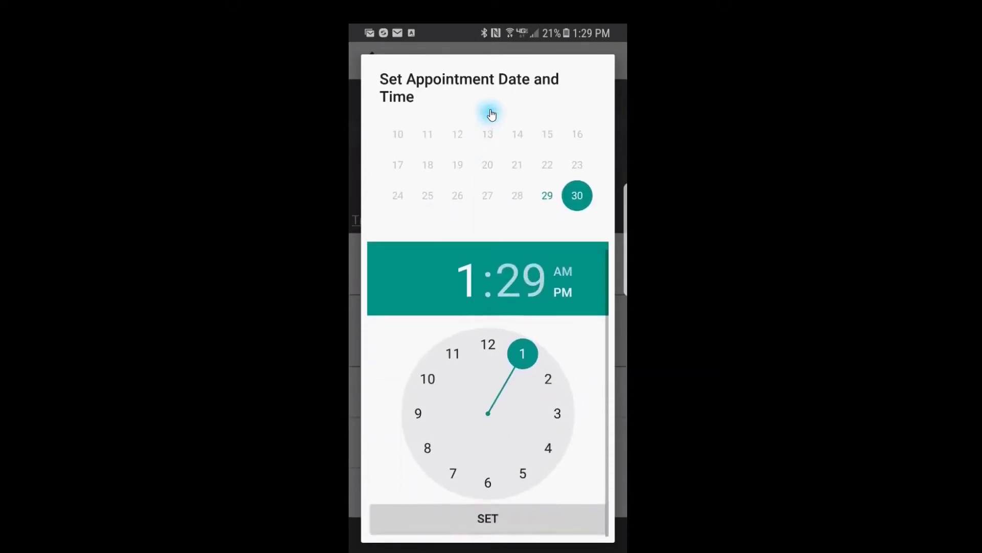
click(480, 519)
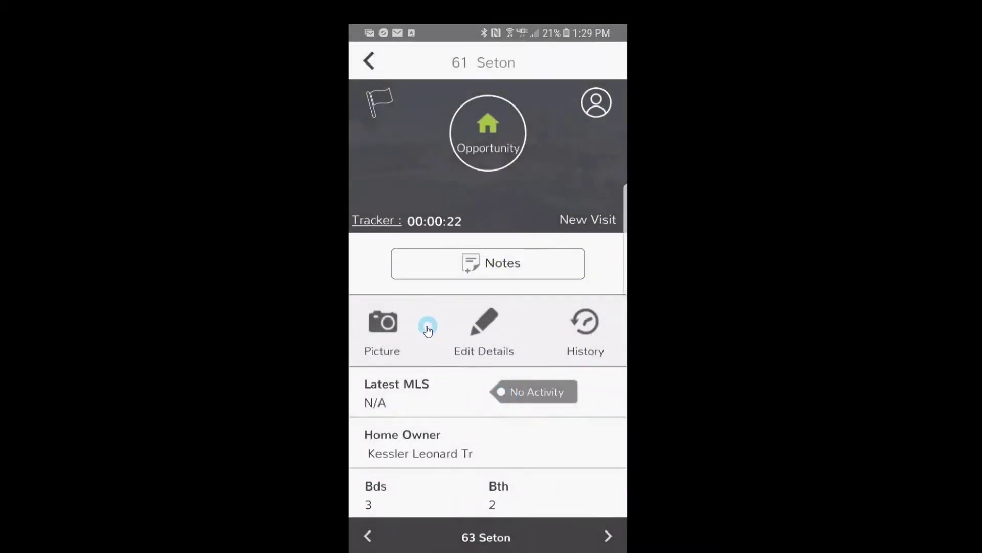
click(481, 325)
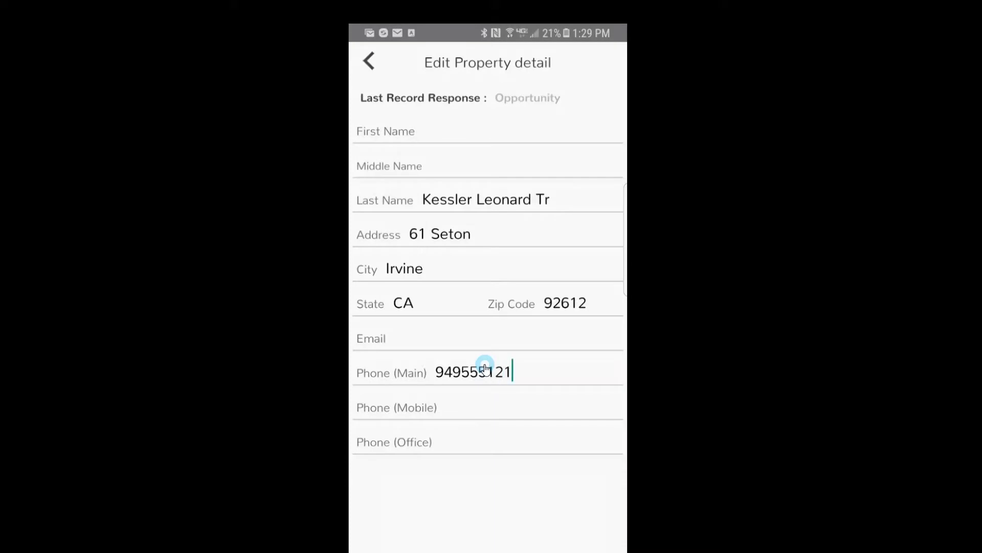
click(368, 61)
click(380, 332)
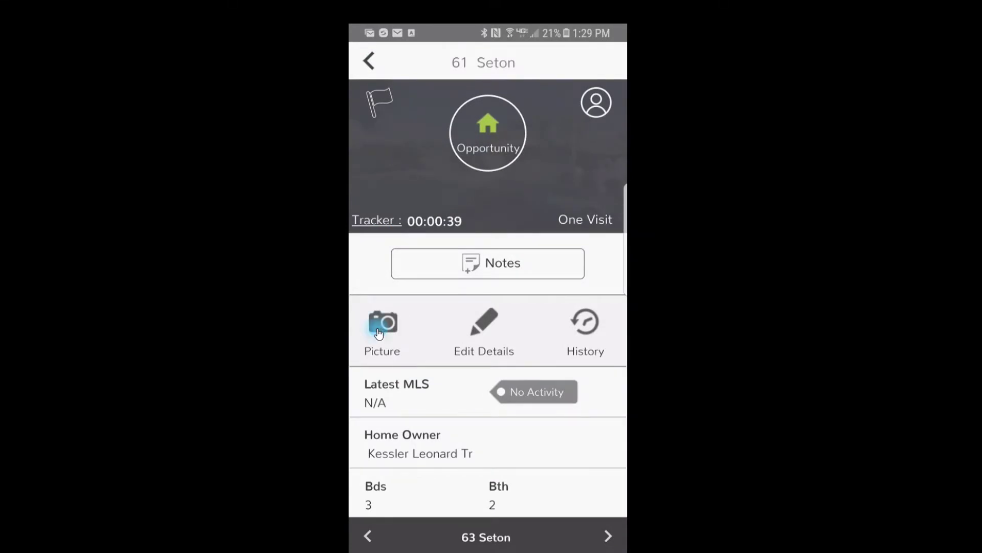
Capture a new photo of 61 Seton and save it as the property image
click(478, 282)
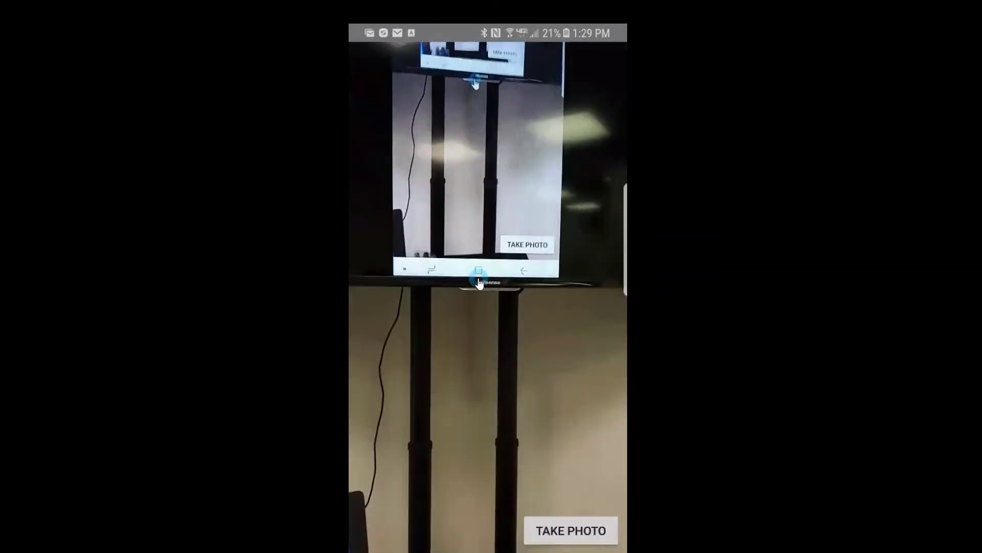
click(598, 527)
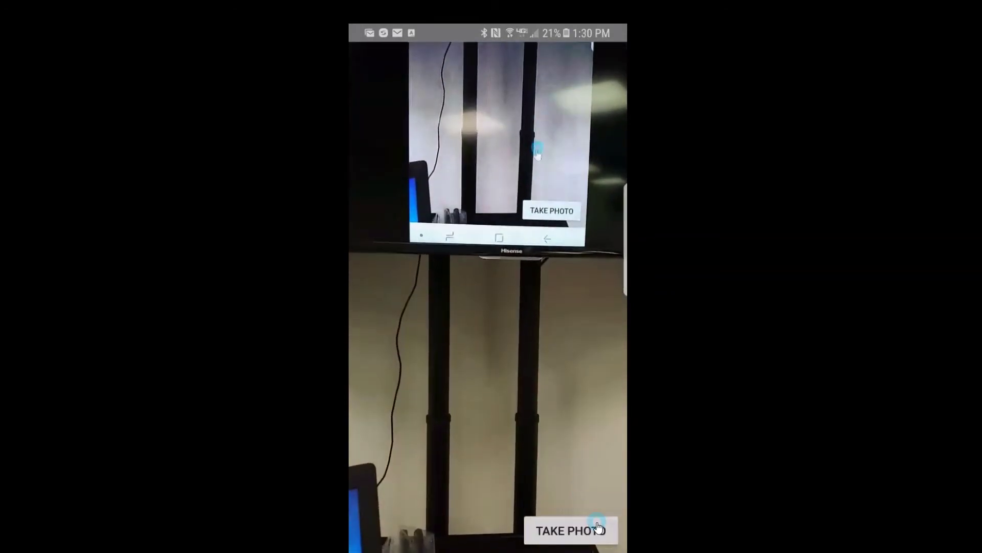
click(407, 535)
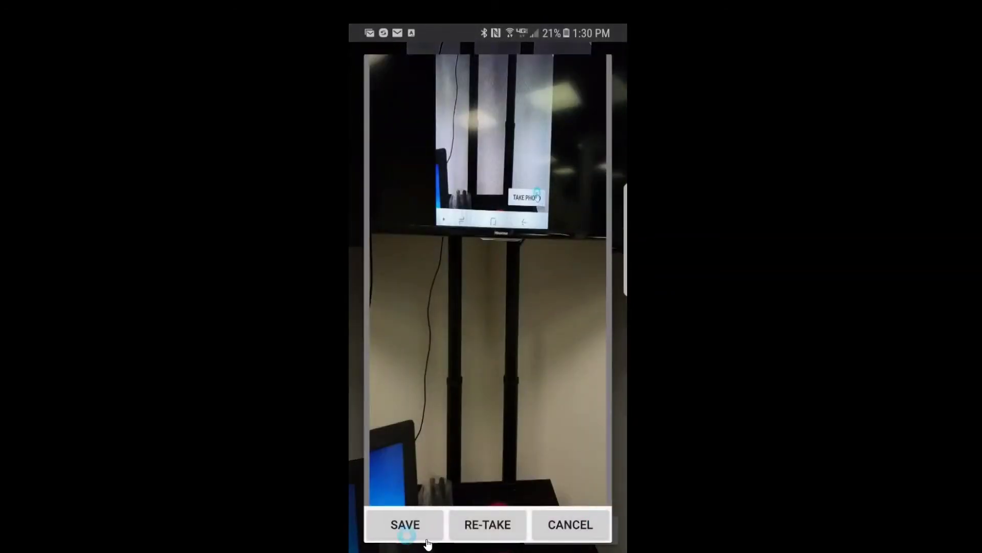
click(409, 170)
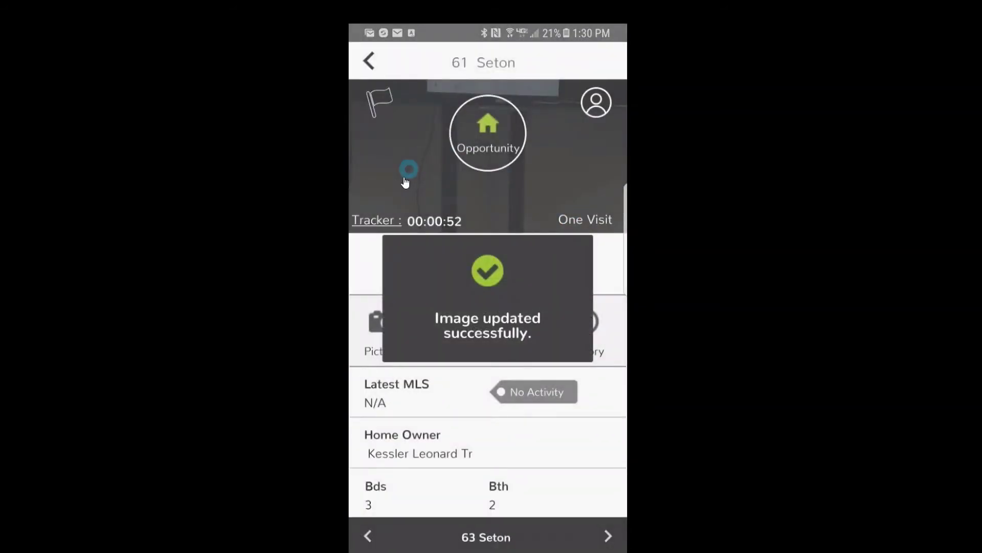
click(490, 200)
click(528, 173)
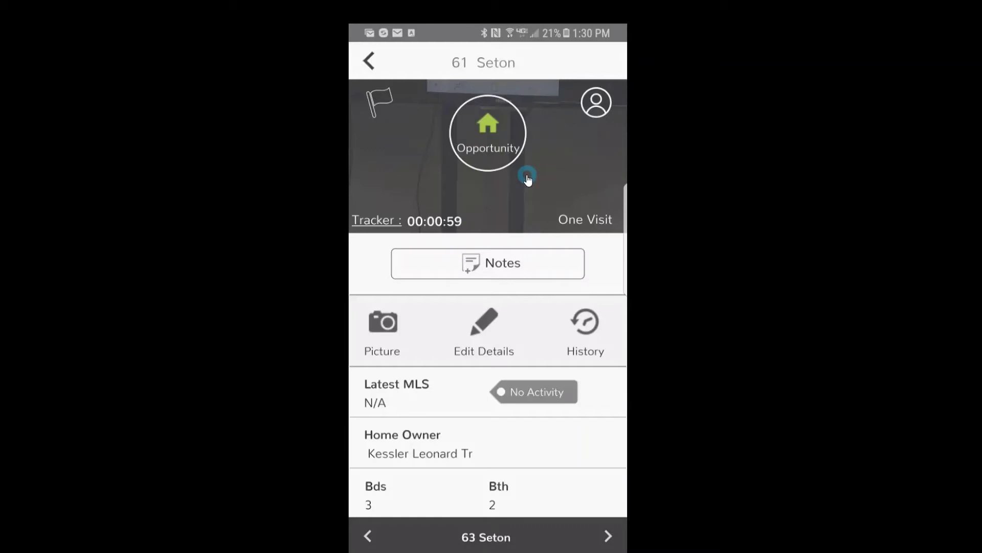
Advance to 63 Seton, the next unvisited home in the session
click(608, 537)
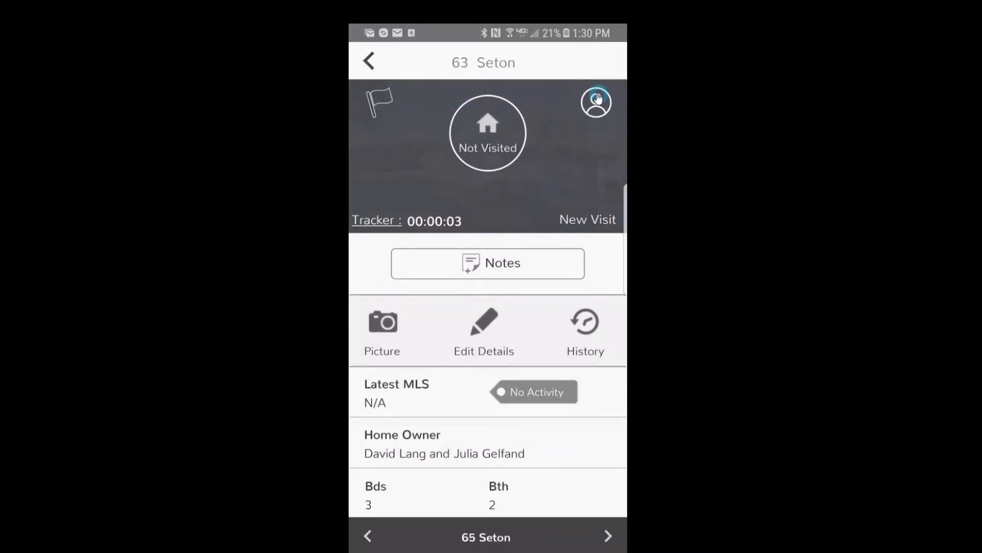
click(373, 109)
click(615, 111)
Return to the address list, clear the Seton search to show Palmento homes, and begin ending the session
drag(585, 507, 560, 481)
click(376, 64)
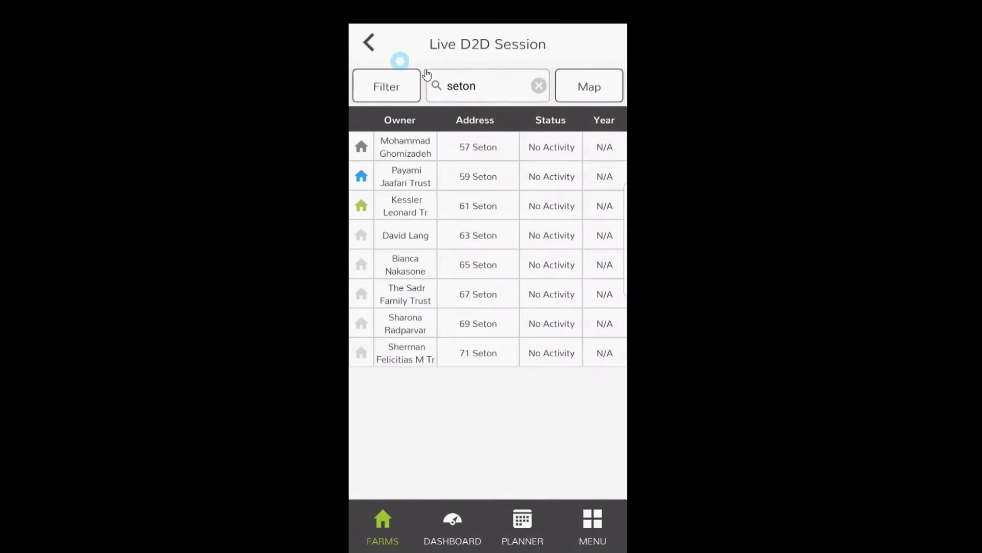
click(541, 86)
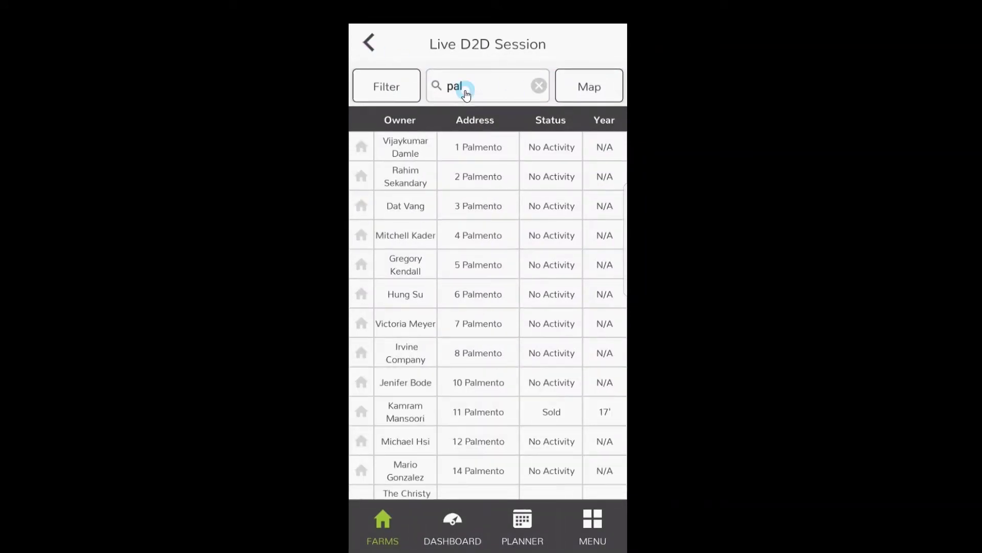
click(368, 43)
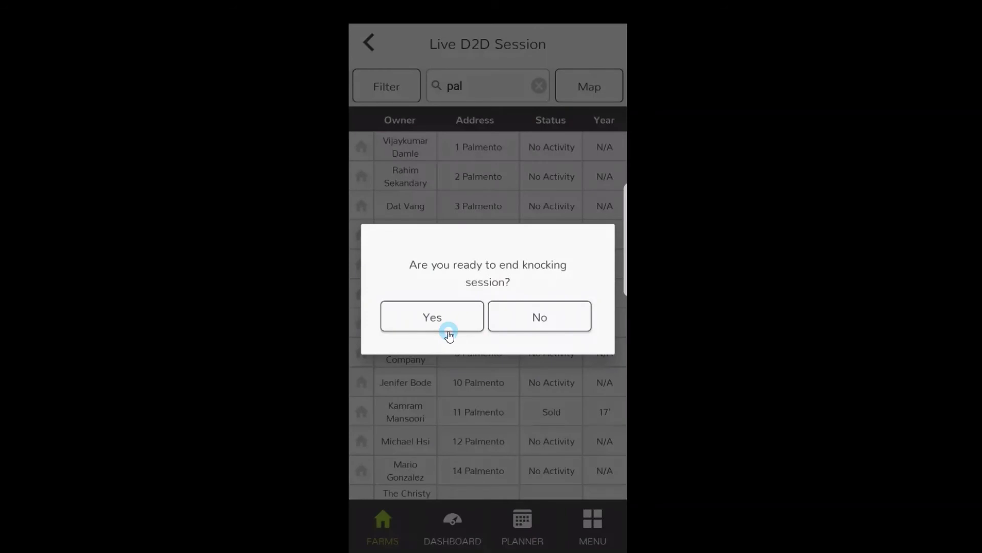
End the session, dismiss its 3-home, 00:02:57 summary, and go to the Dashboard
click(434, 318)
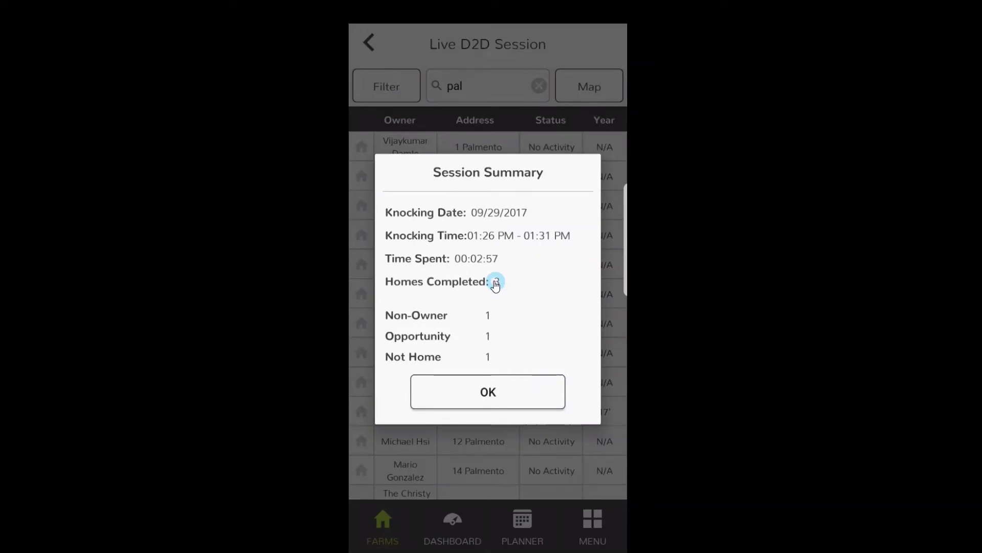
click(484, 390)
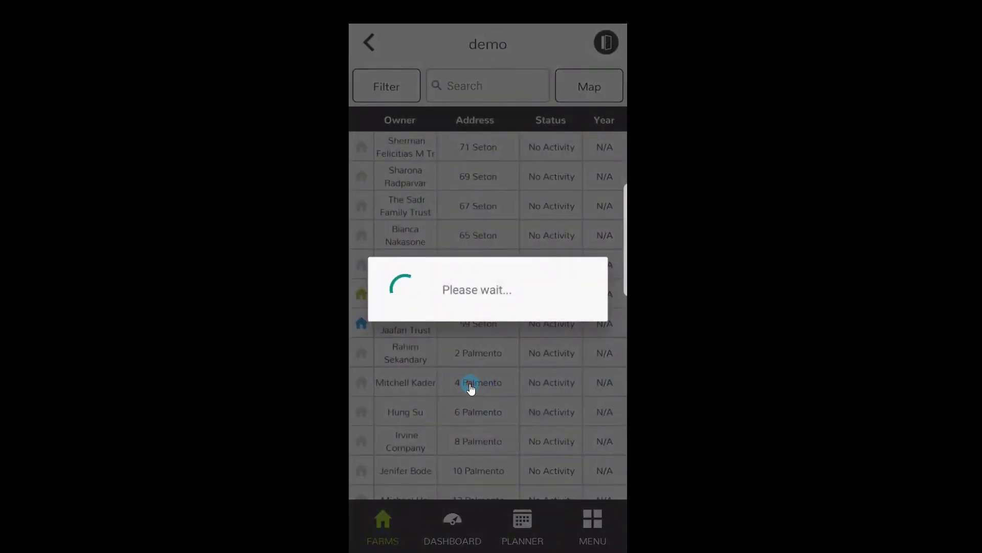
click(454, 521)
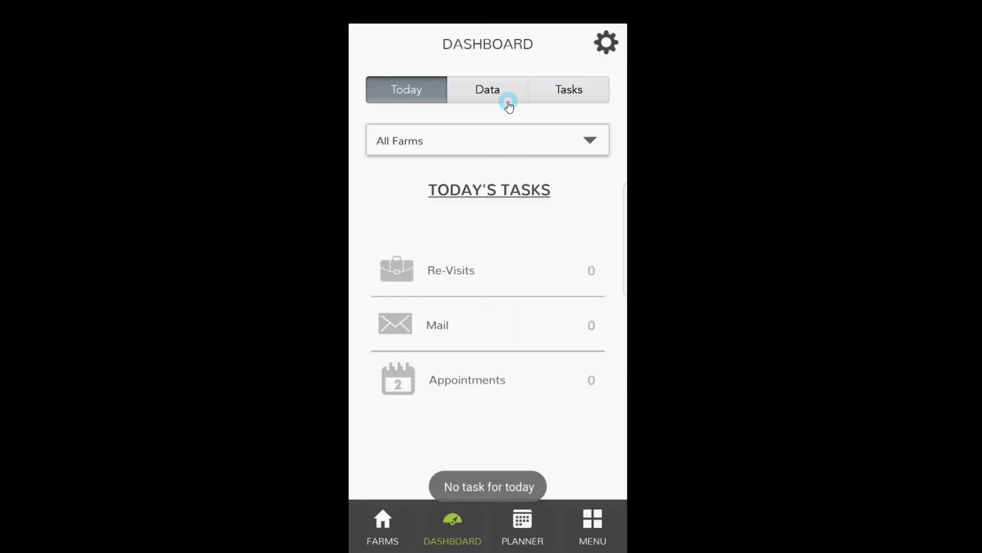
Check the Data tab, then scroll the Tasks tab down to the Oct 09 re-visit
click(493, 90)
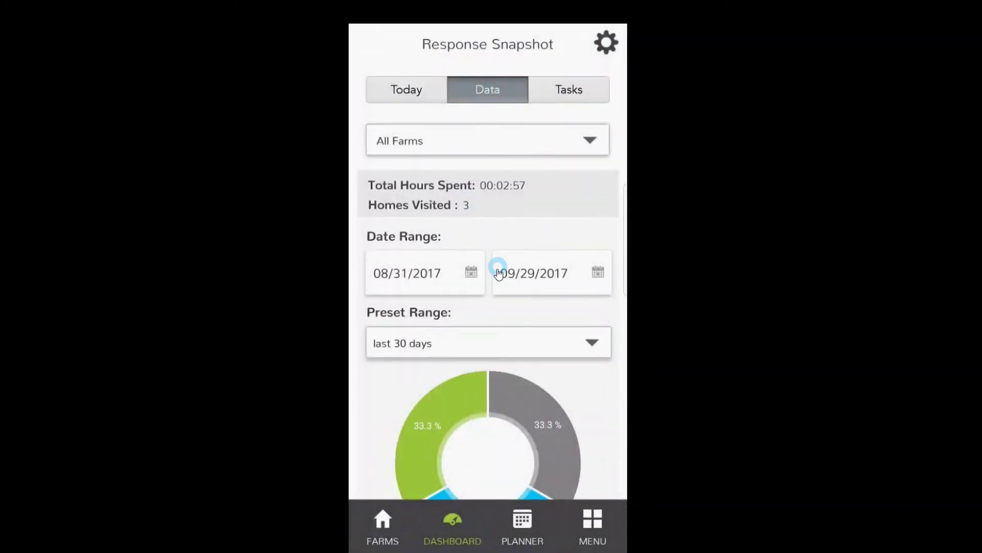
drag(613, 412, 592, 404)
click(566, 88)
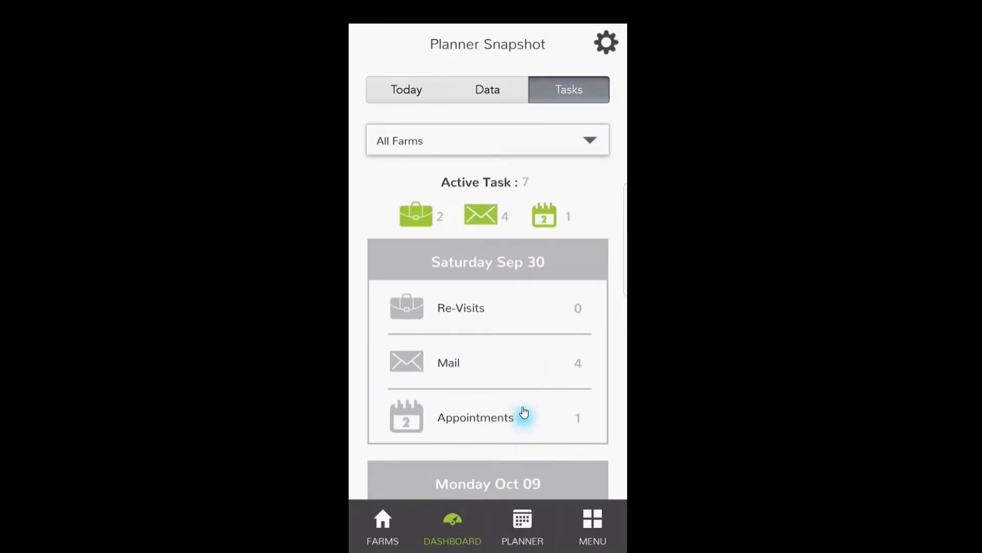
drag(524, 412, 503, 263)
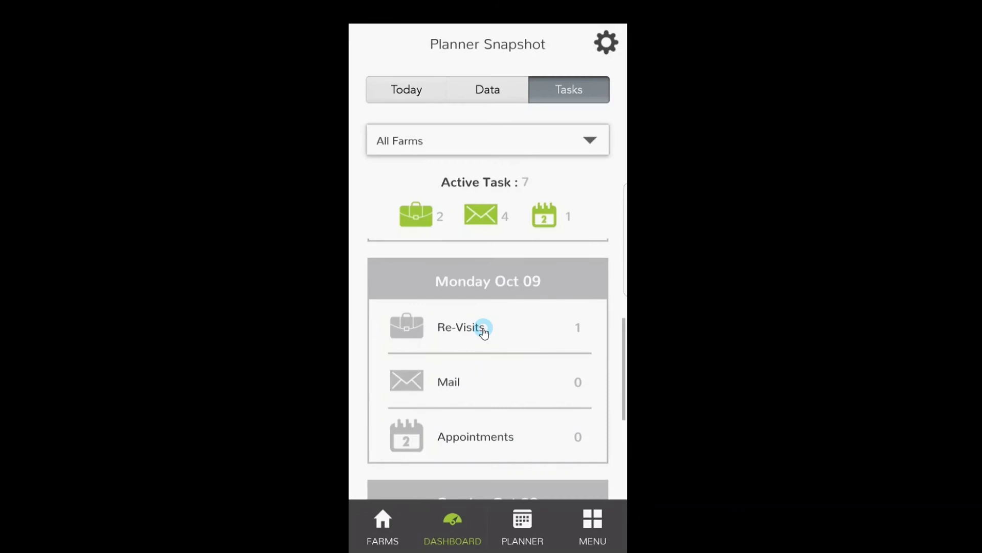